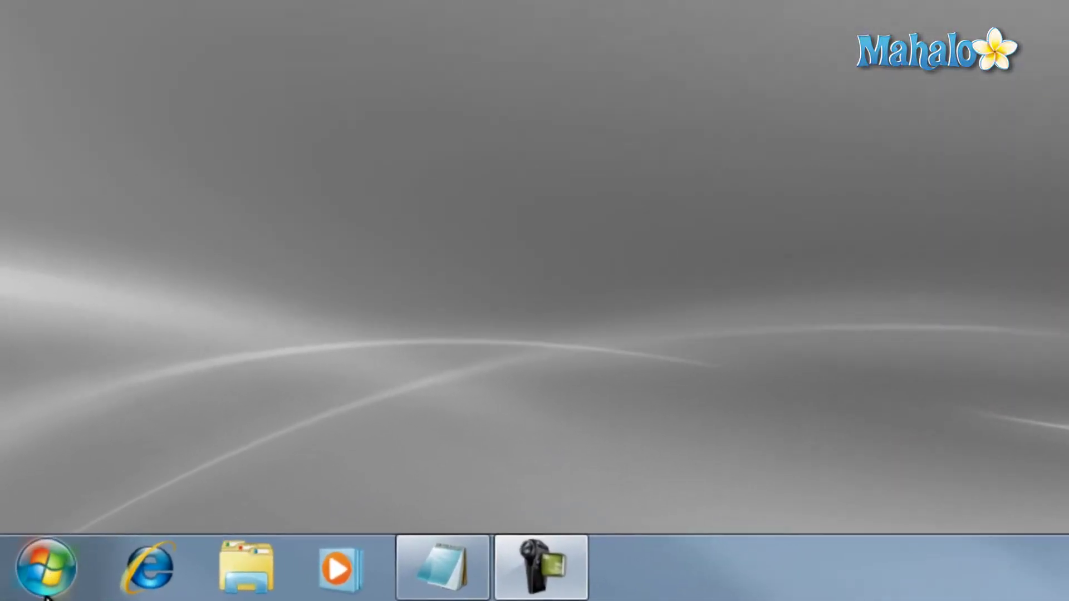
Step: Go from the Start menu through Control Panel and System and Security to Backup and Restore
left_click(18, 588)
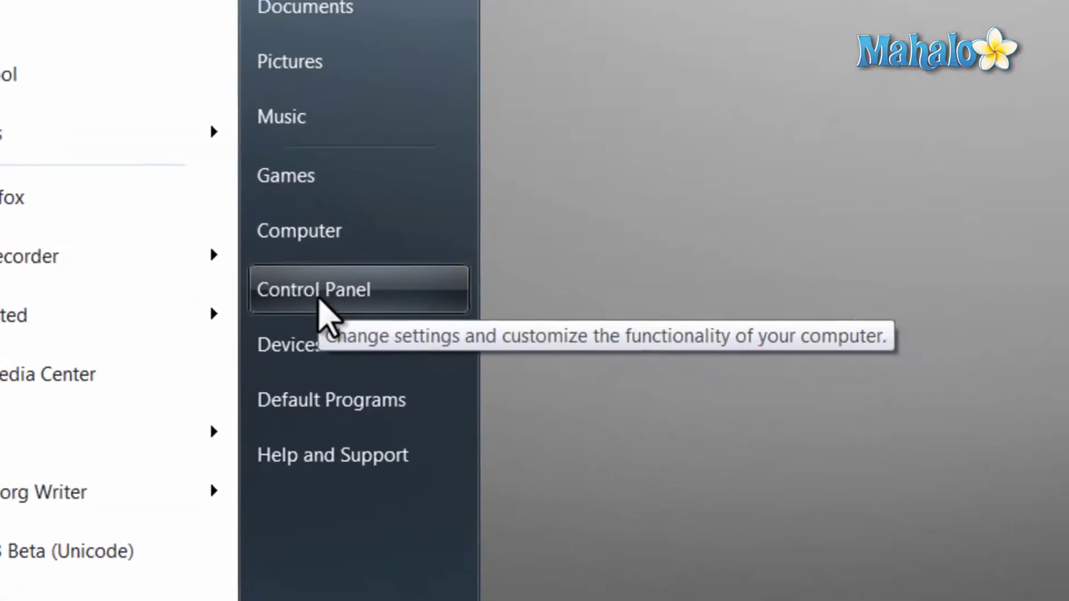
left_click(323, 310)
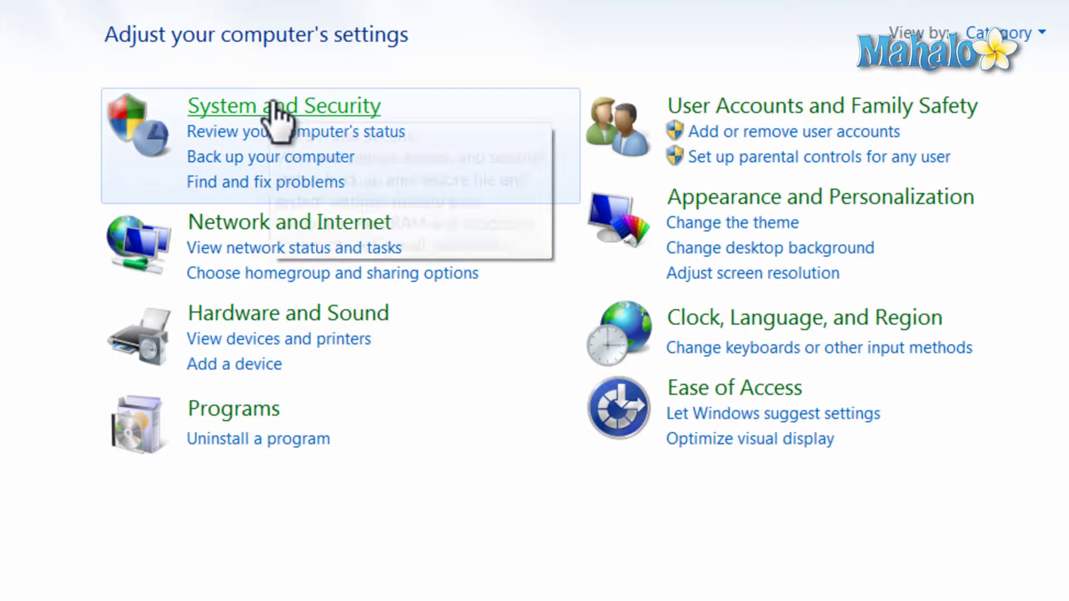
left_click(275, 107)
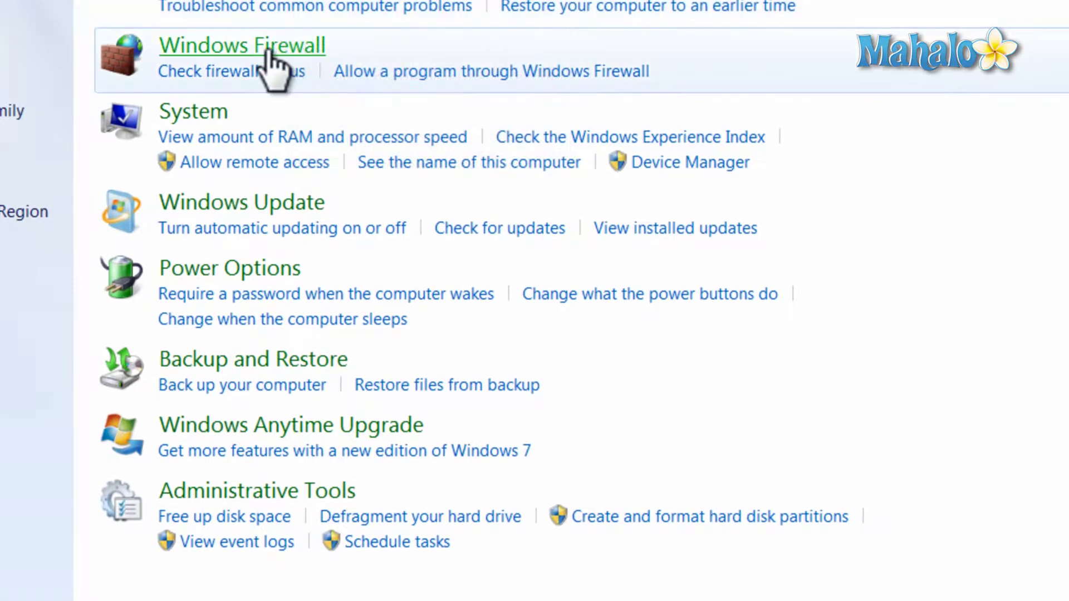
left_click(250, 361)
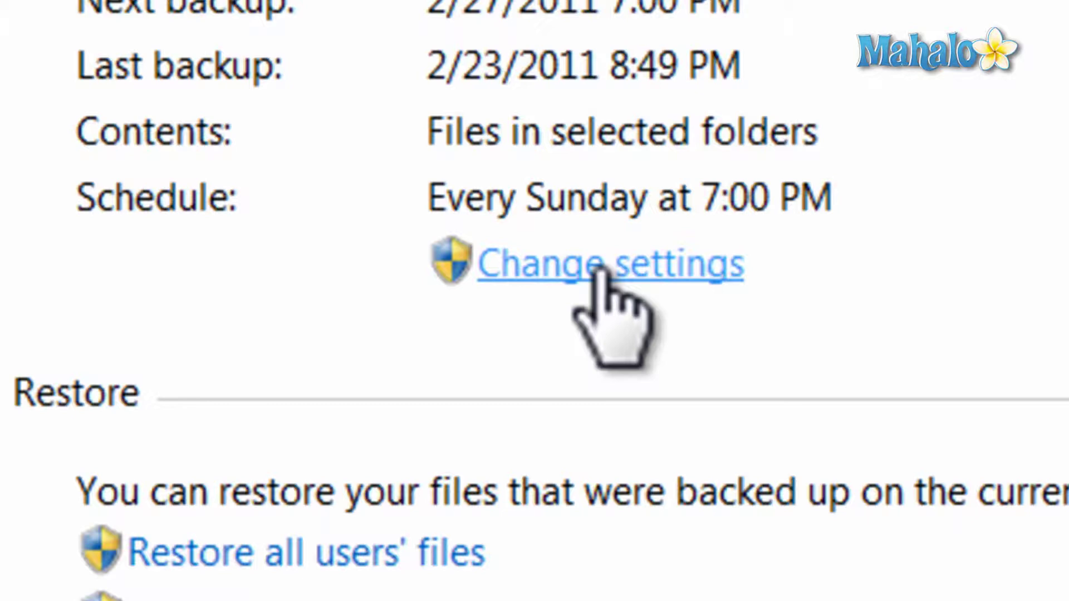
Step: In Change settings, pick Removable Disk (I:) as destination after trying the DVD drive
left_click(610, 276)
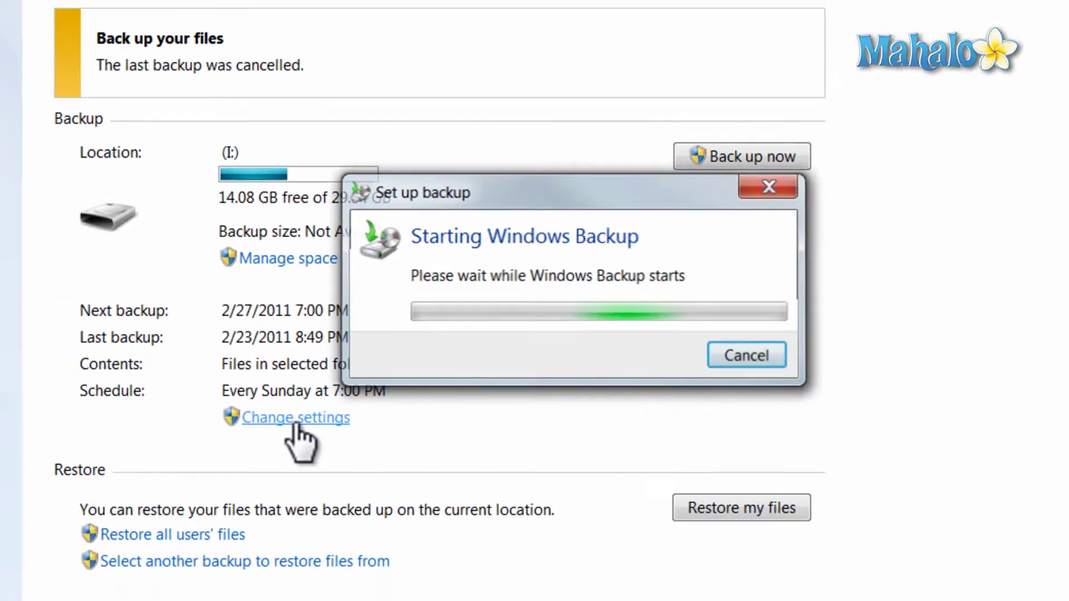
left_click(362, 243)
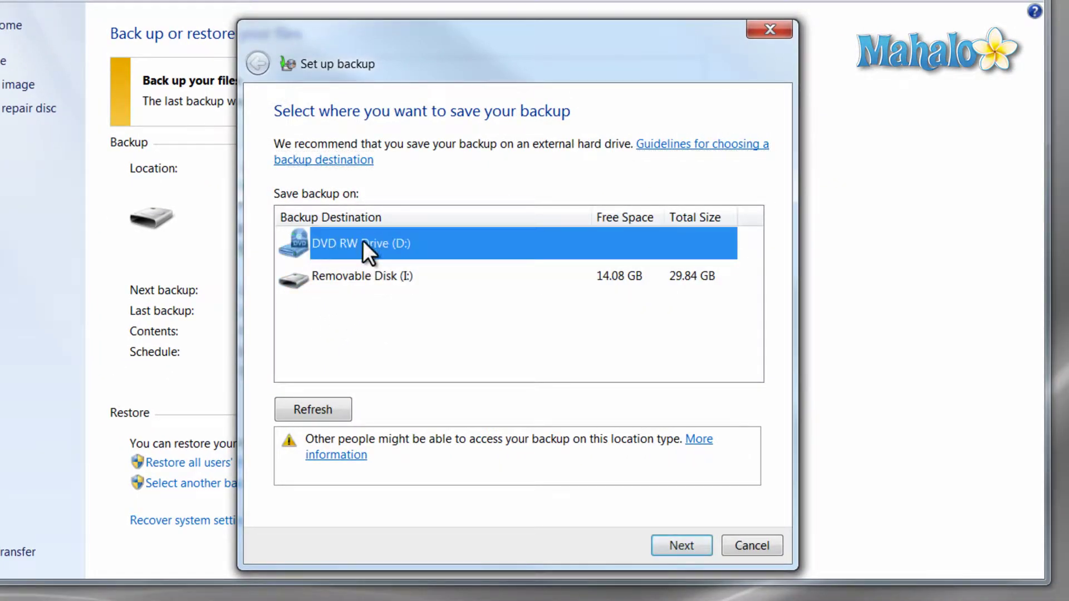
left_click(352, 277)
left_click(360, 243)
left_click(368, 281)
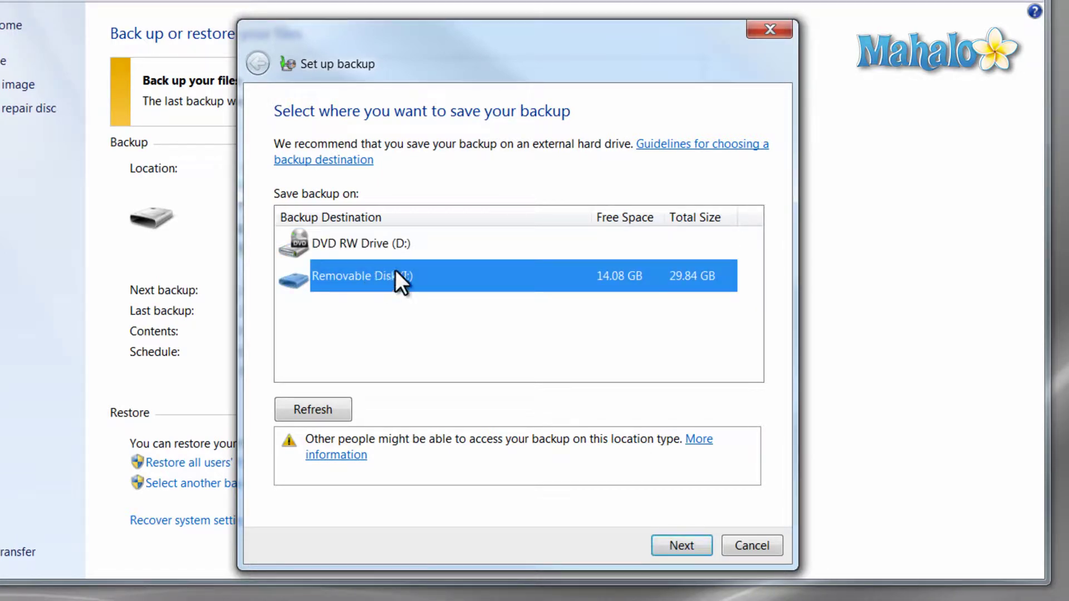
left_click(679, 545)
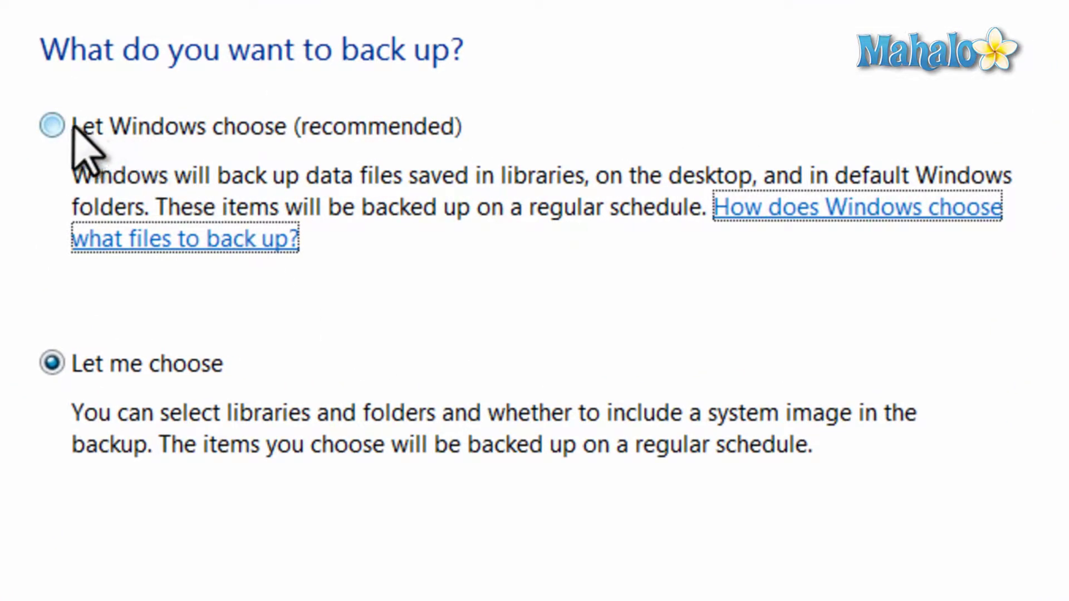
Step: Choose 'Let me choose' and tick only the Pictures folder for backup
left_click(52, 125)
left_click(52, 363)
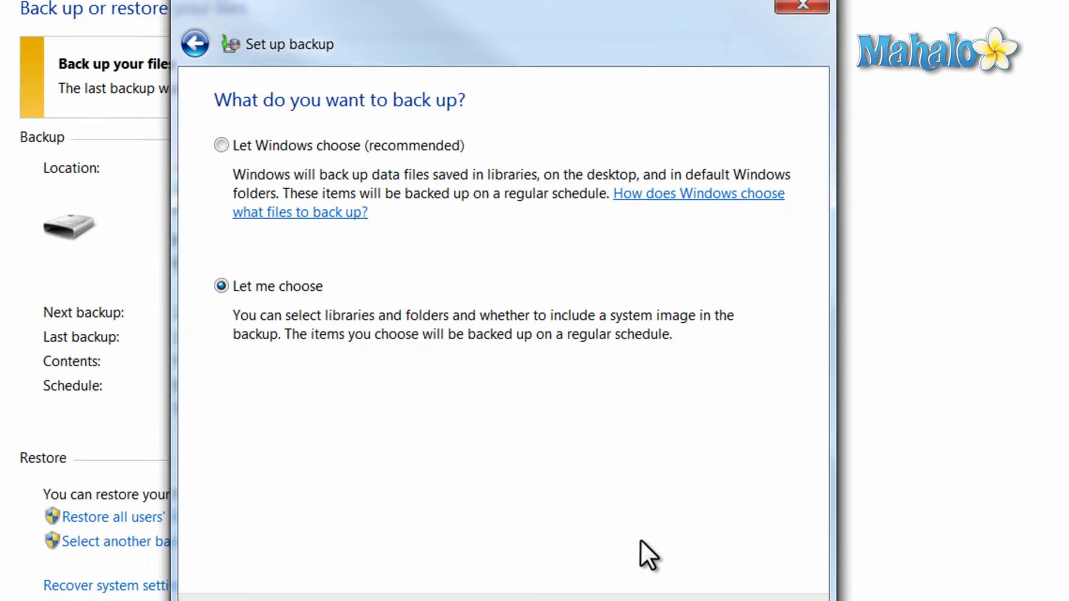
left_click(673, 564)
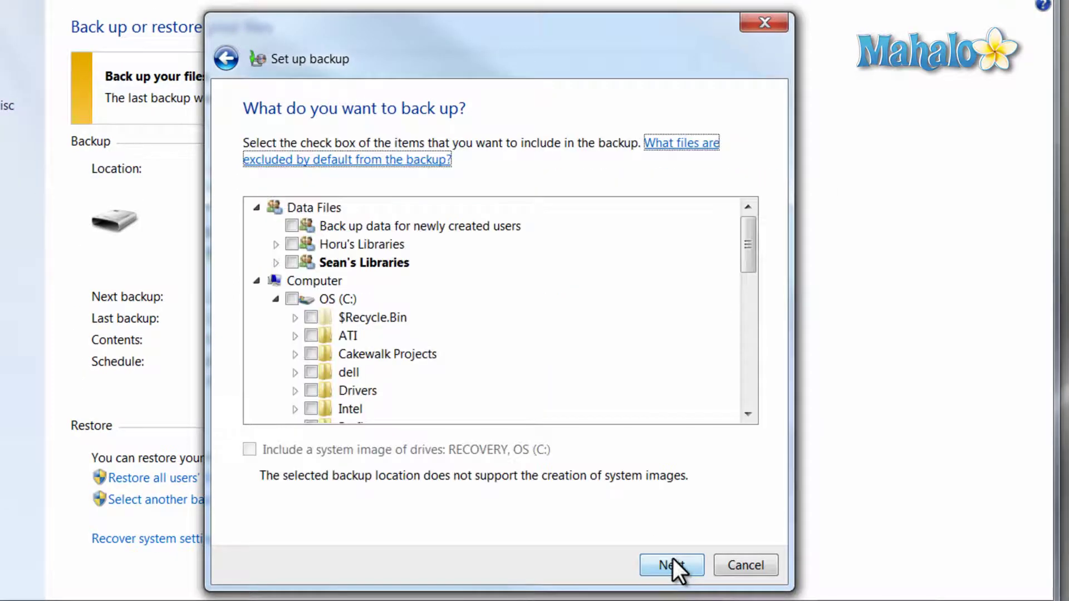
left_click_drag(749, 236, 747, 384)
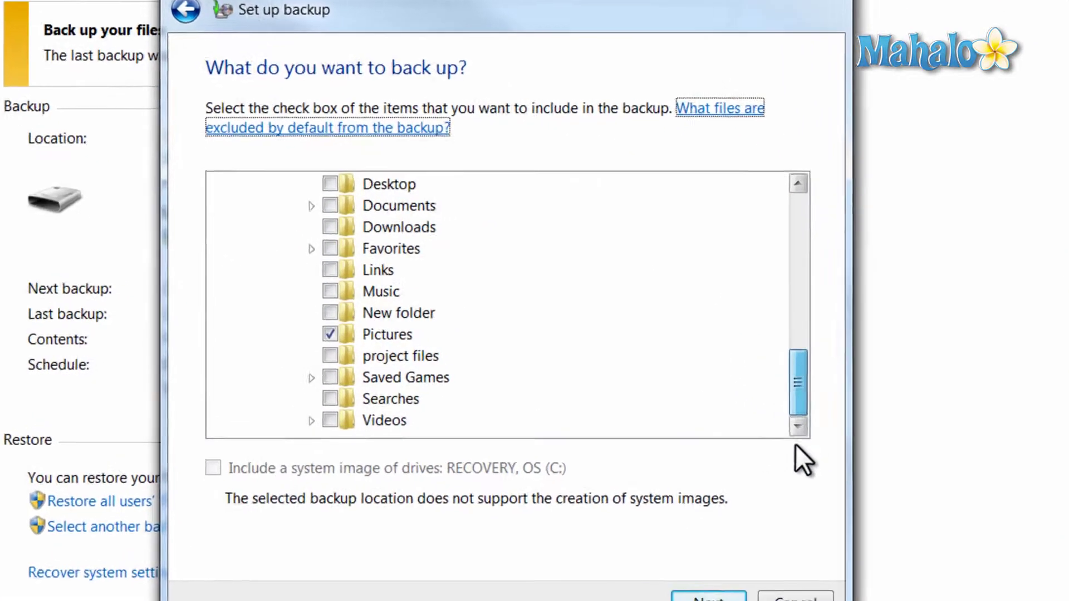
left_click(329, 334)
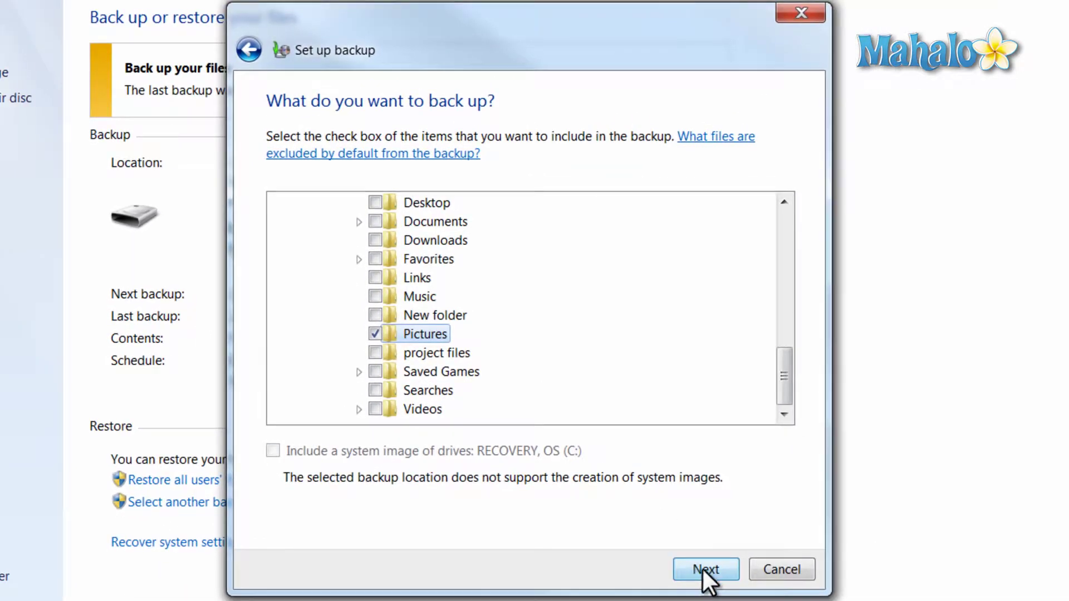
left_click(702, 569)
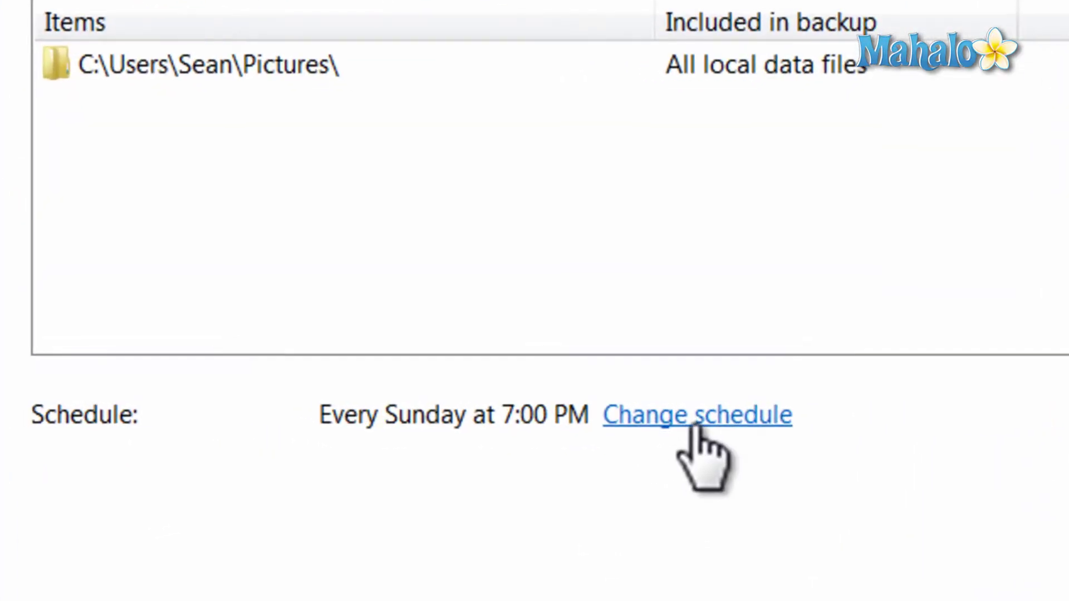
Step: Keep the schedule at Weekly, Sunday, 7:00 PM and save the backup settings
left_click(606, 410)
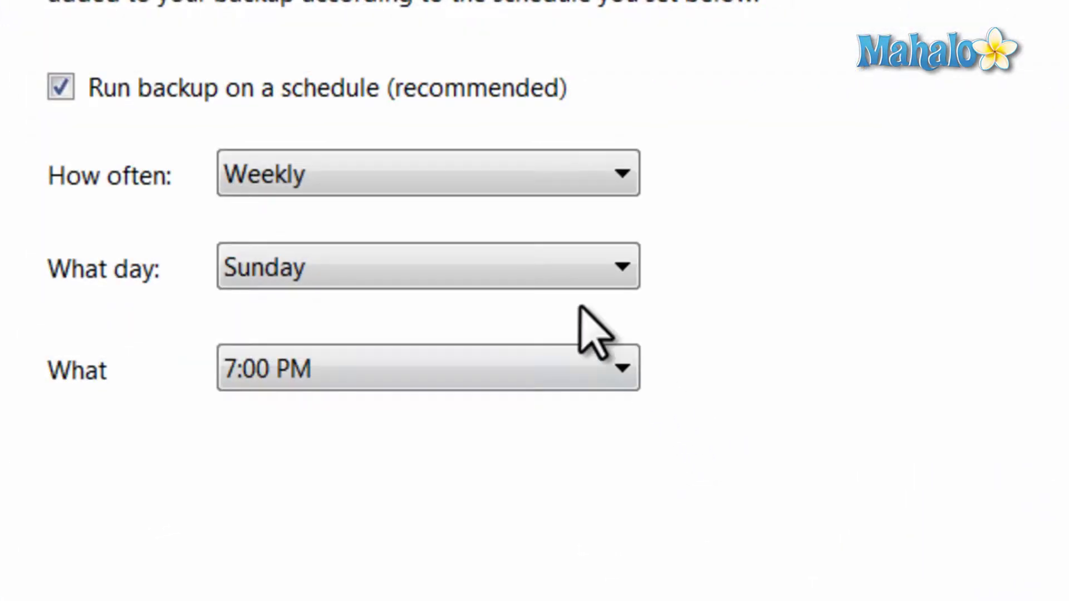
left_click(525, 188)
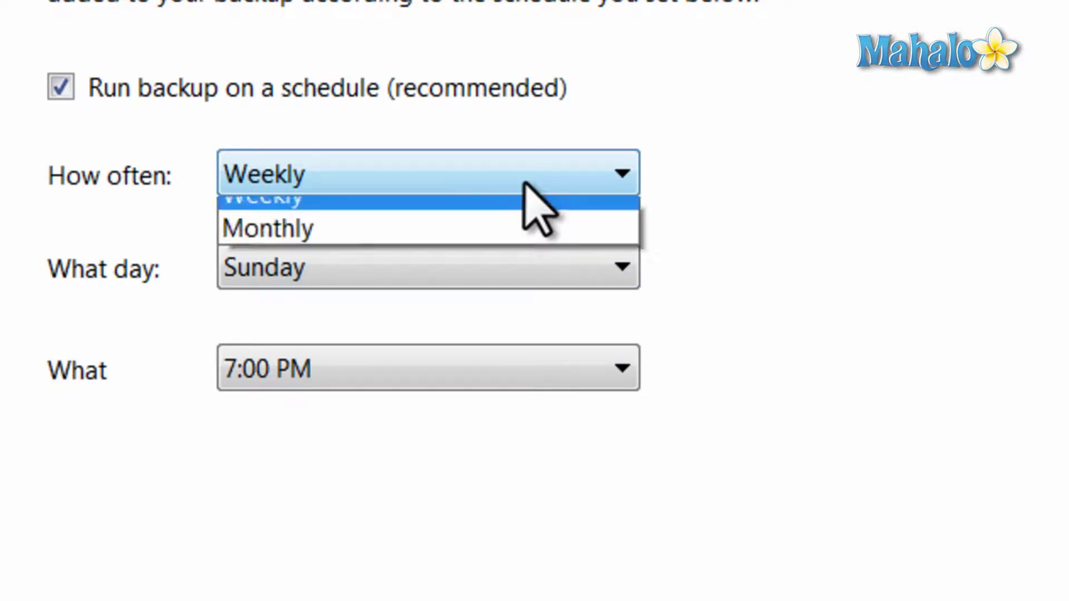
left_click(785, 226)
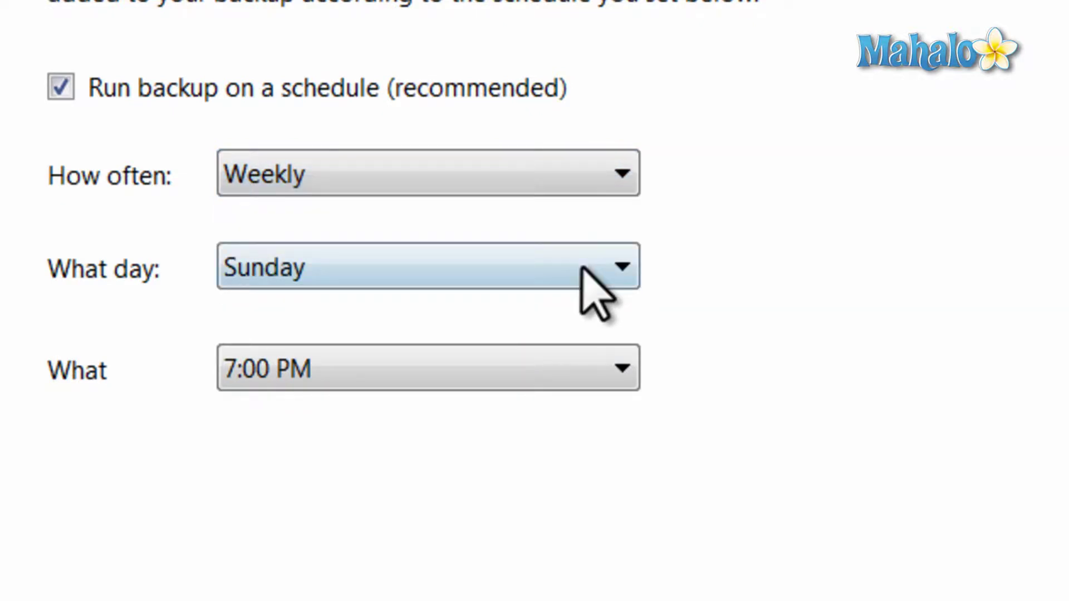
left_click(592, 268)
left_click(718, 292)
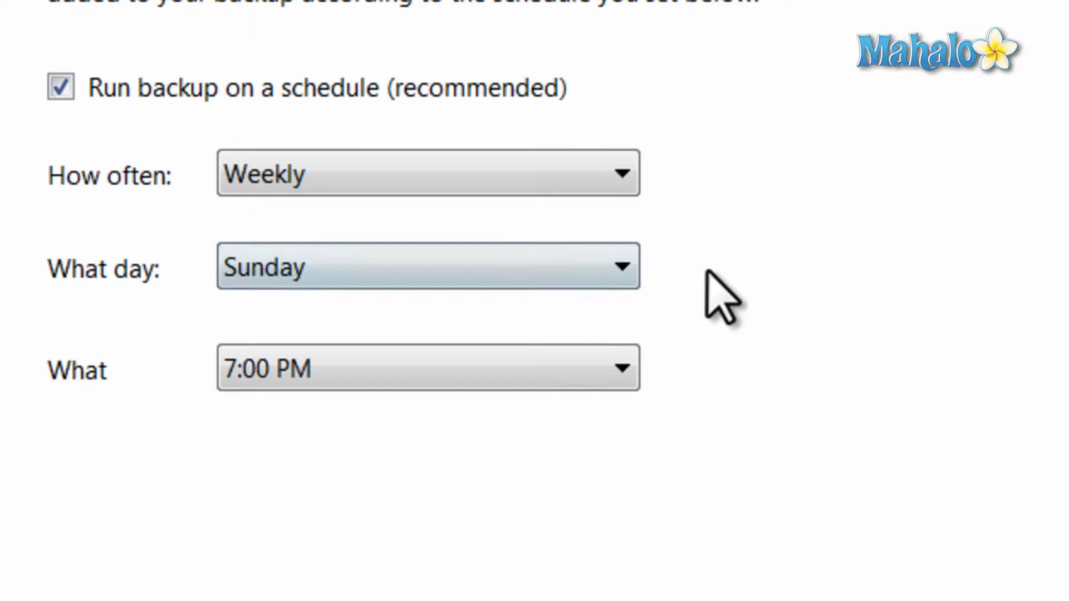
left_click(576, 372)
left_click(514, 213)
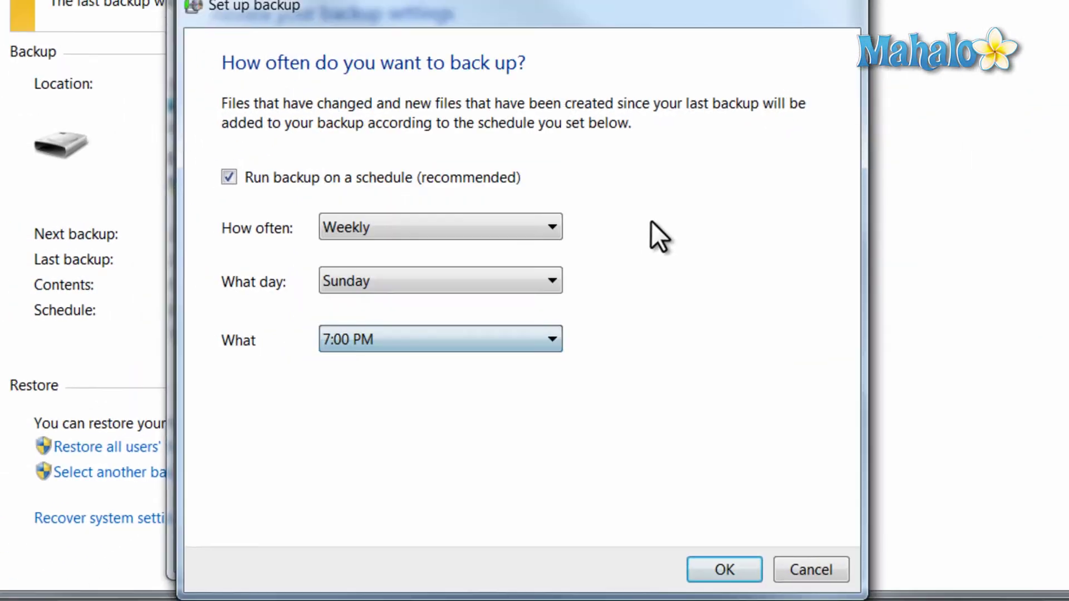
left_click(719, 566)
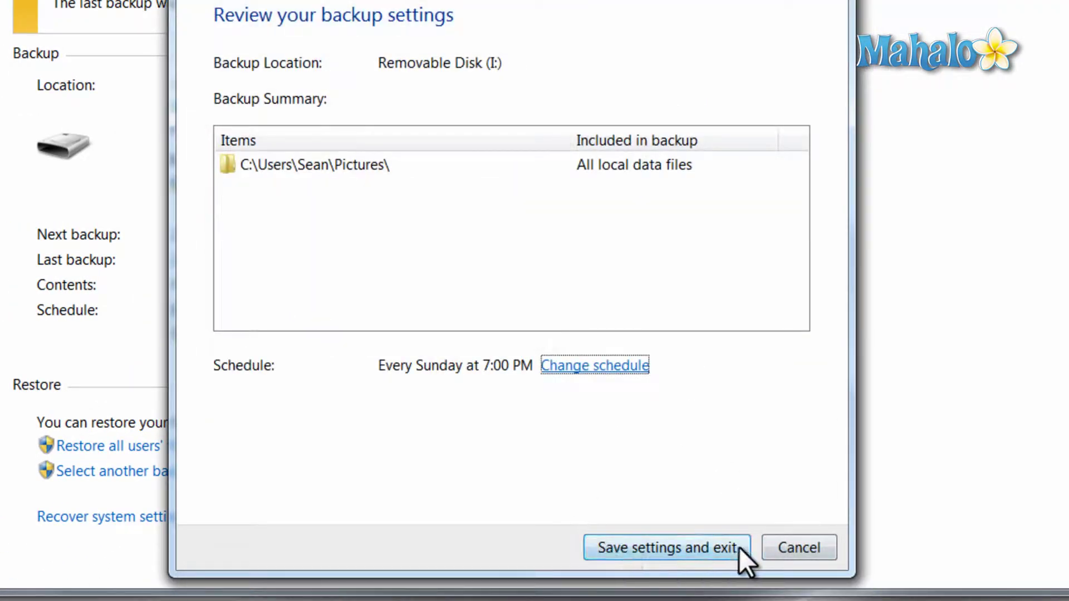
left_click(689, 546)
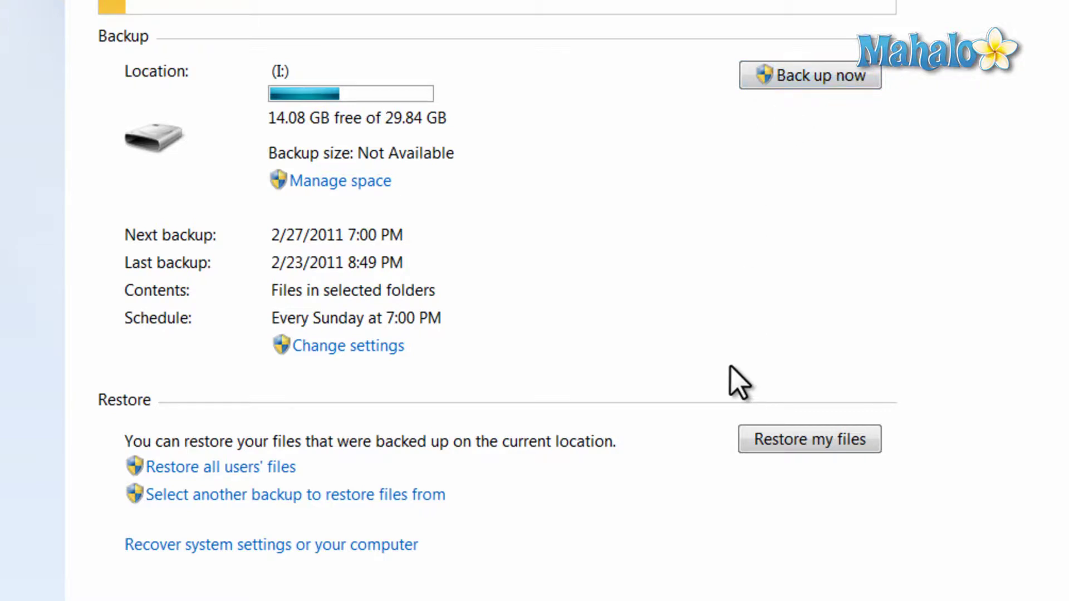
Step: Start Restore my files and add the Backup of C: folder through Browse for folders
left_click(810, 439)
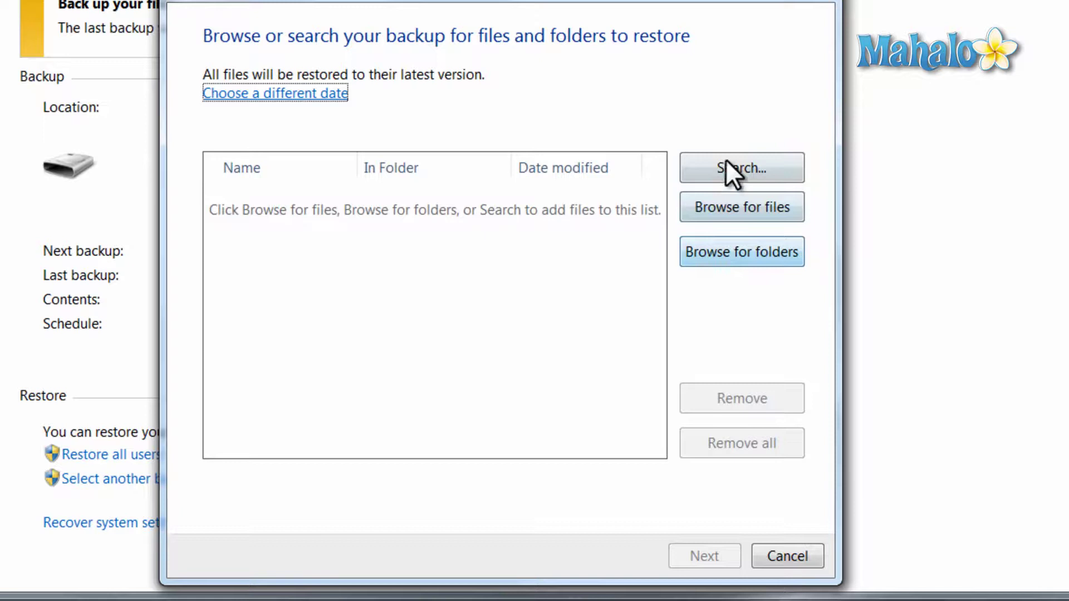
left_click(739, 253)
left_click(485, 112)
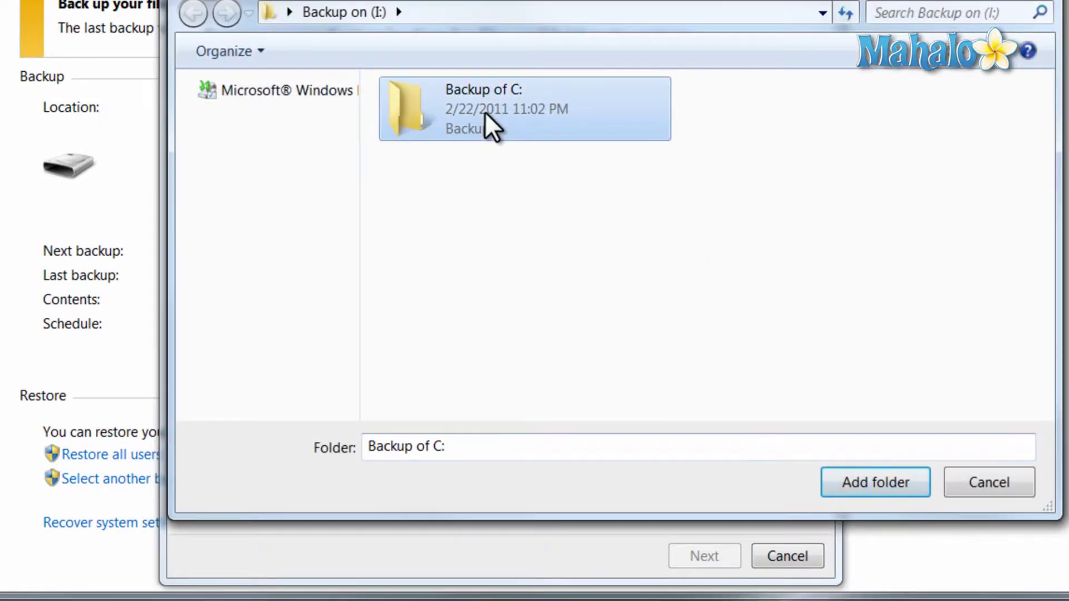
left_click(864, 482)
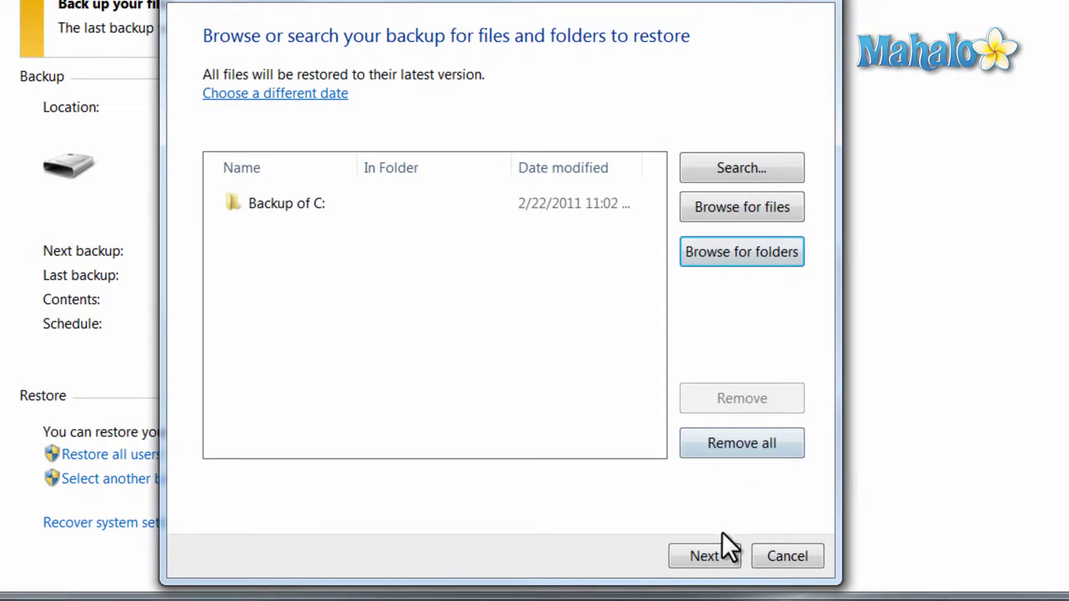
left_click(706, 557)
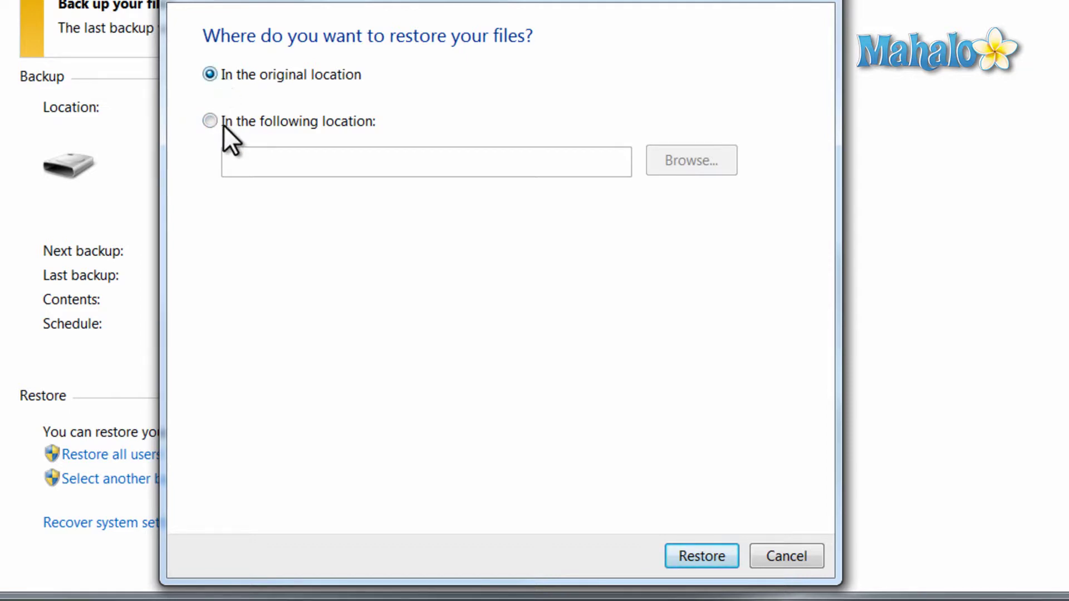
Step: Select 'In the following location', then cancel the Restore Files wizard
left_click(210, 121)
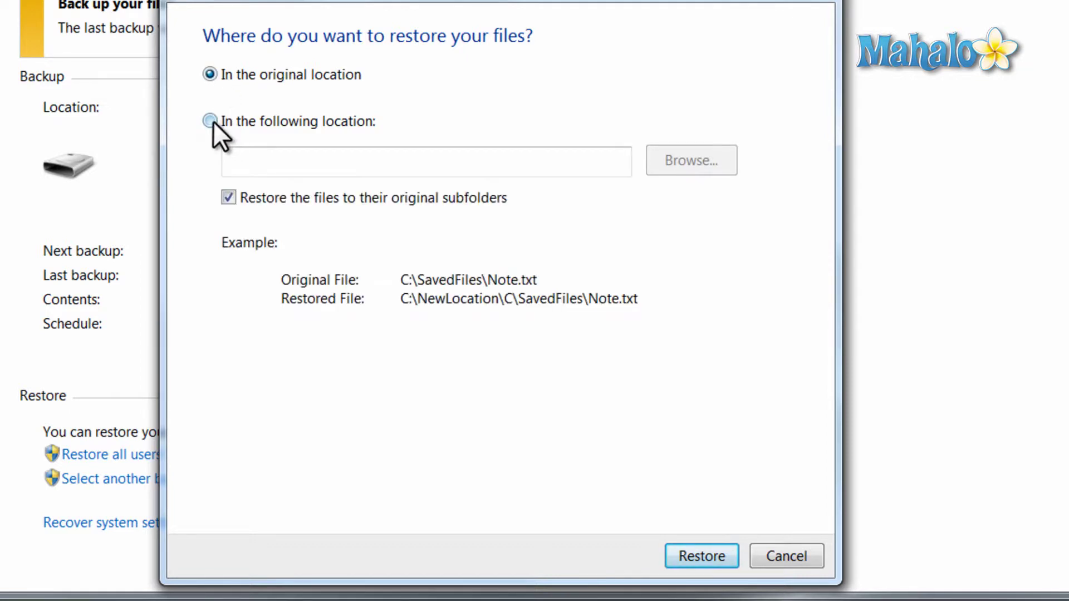
left_click(792, 551)
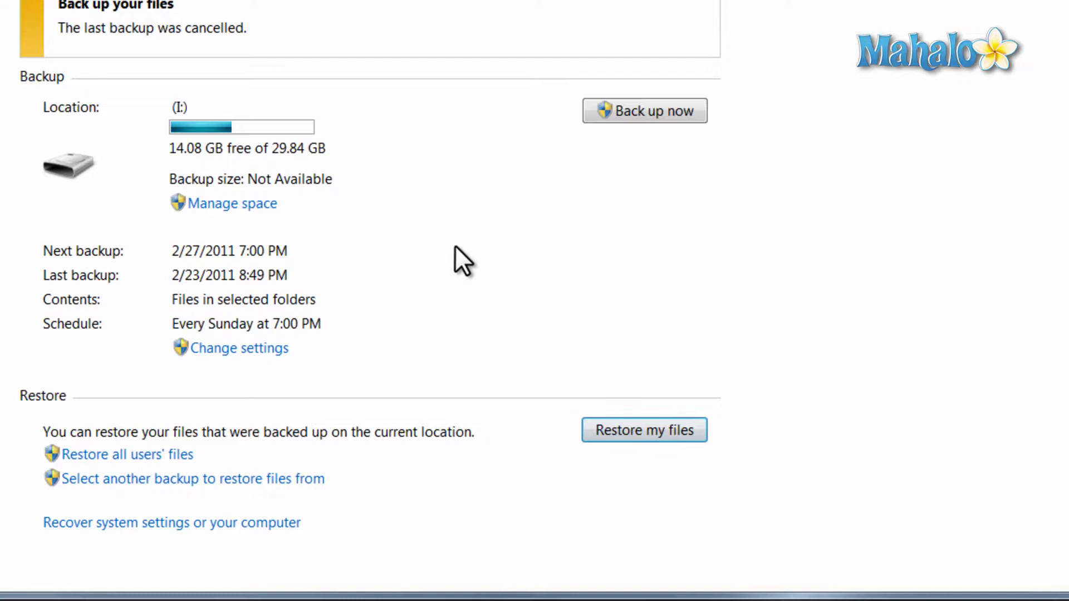